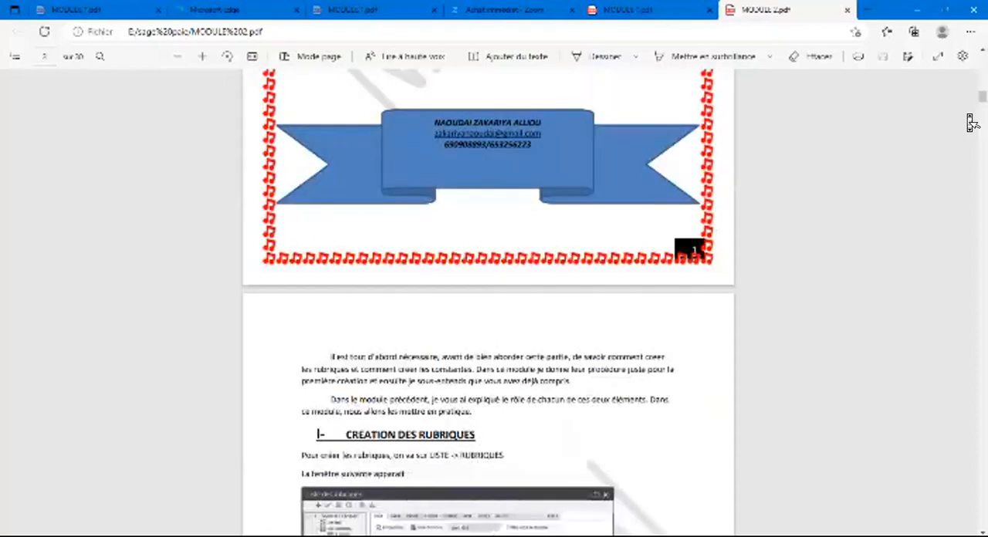
scroll(970, 120, "down", 2)
scroll(969, 119, "down", 1)
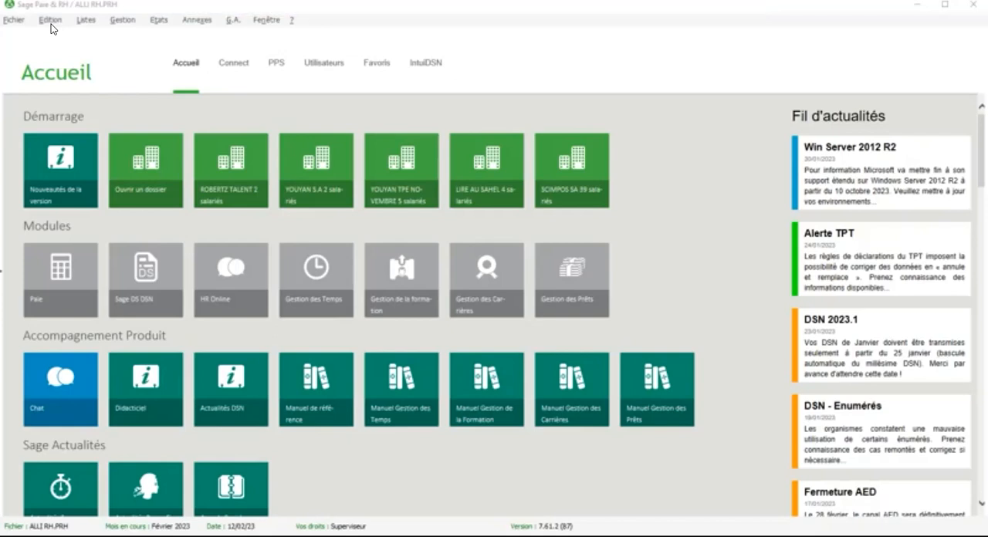
Step: Switch to Sage Paie & RH, open the list of rubriques and maximize its window
left_click(83, 21)
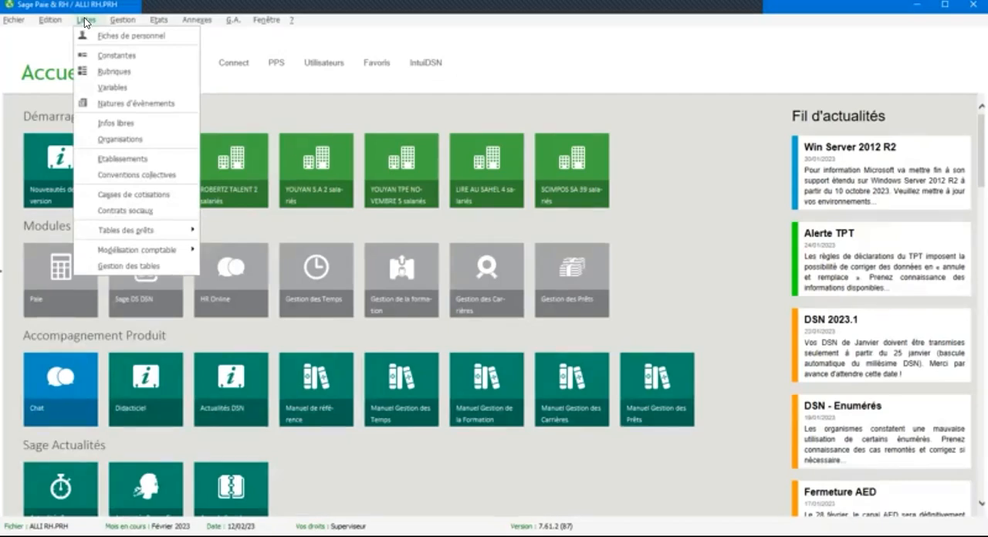
left_click(116, 72)
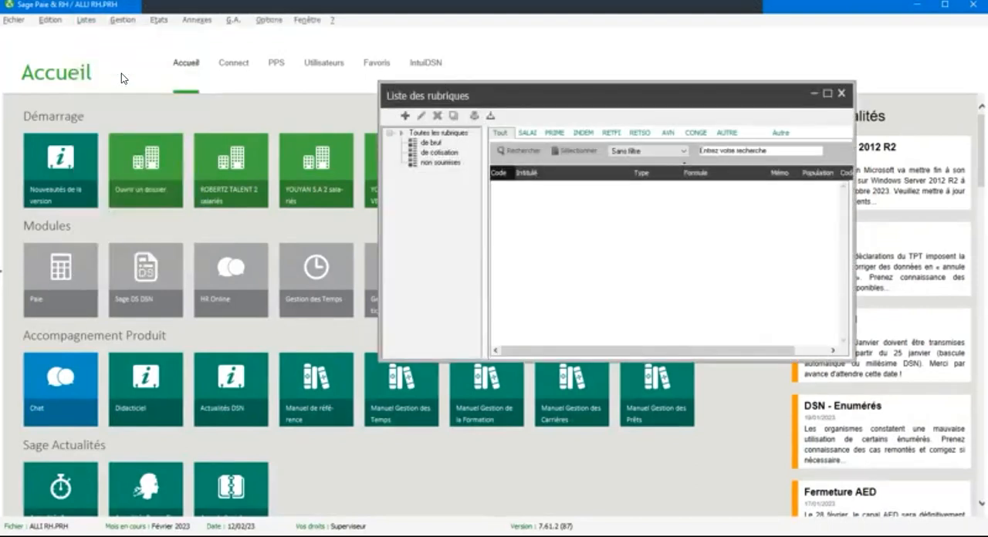
left_click(830, 93)
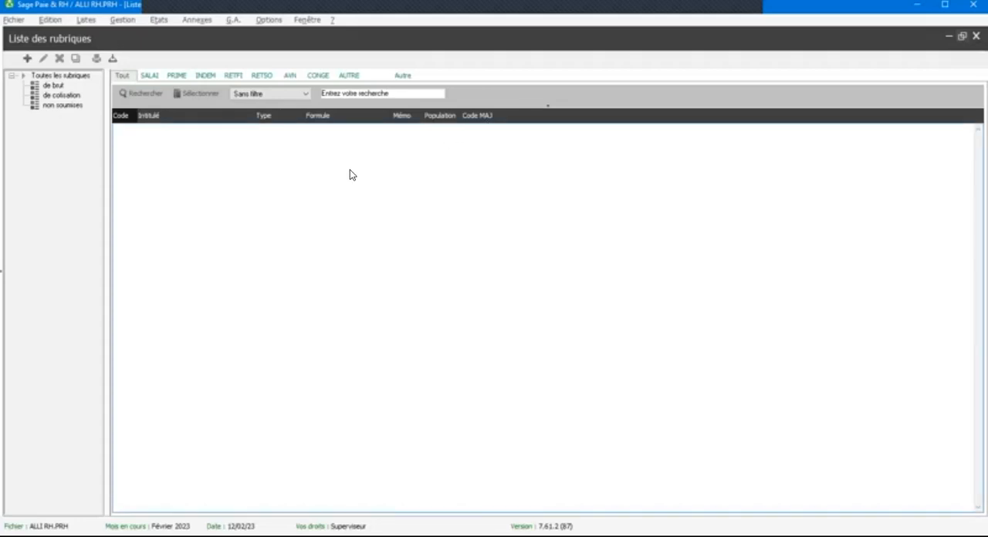
Step: Start creating a new rubrique and keep its type as Brut
right_click(131, 159)
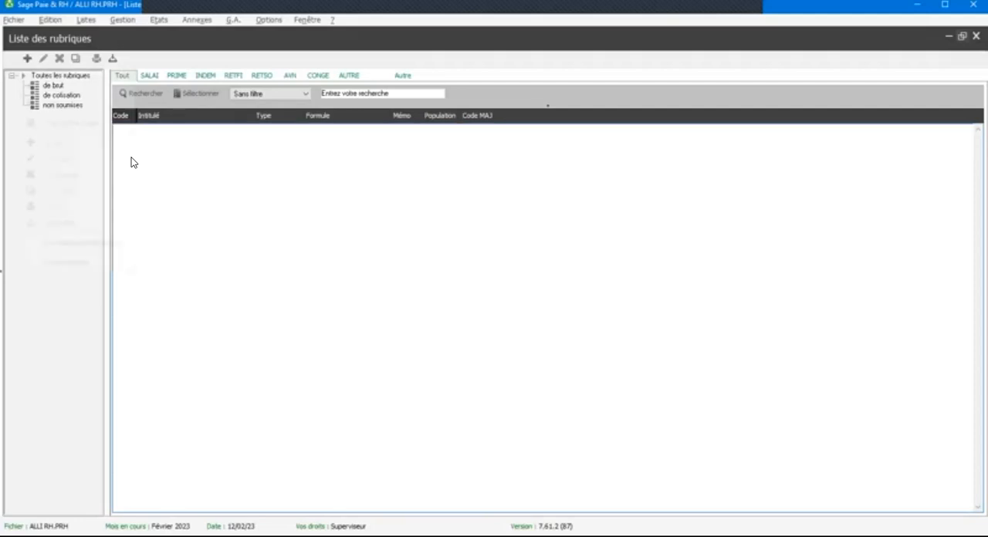
left_click(29, 60)
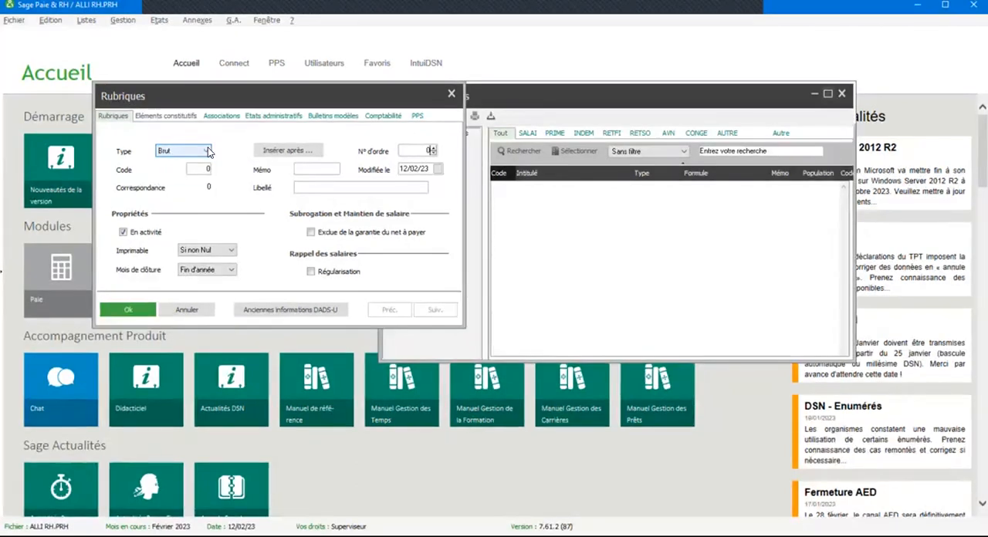
left_click(207, 152)
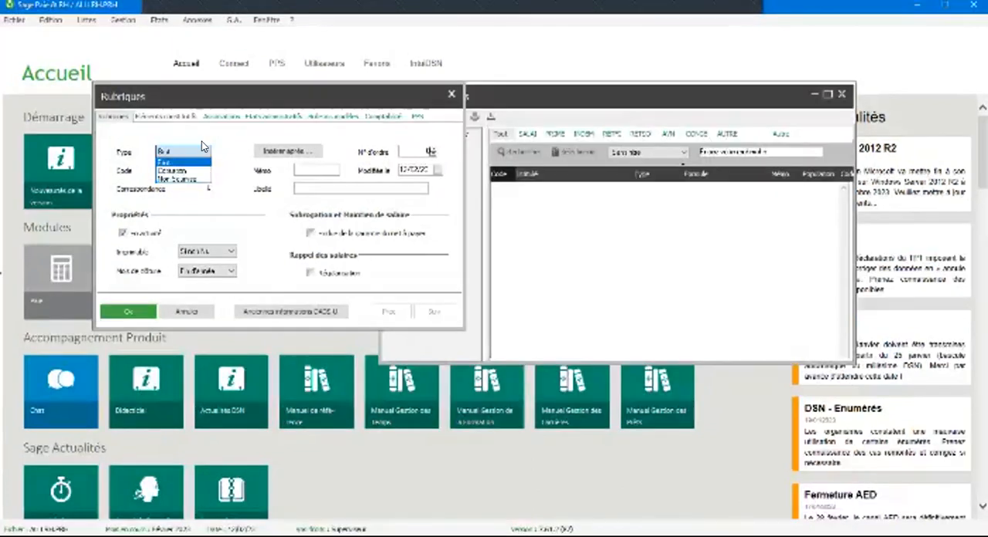
left_click(203, 152)
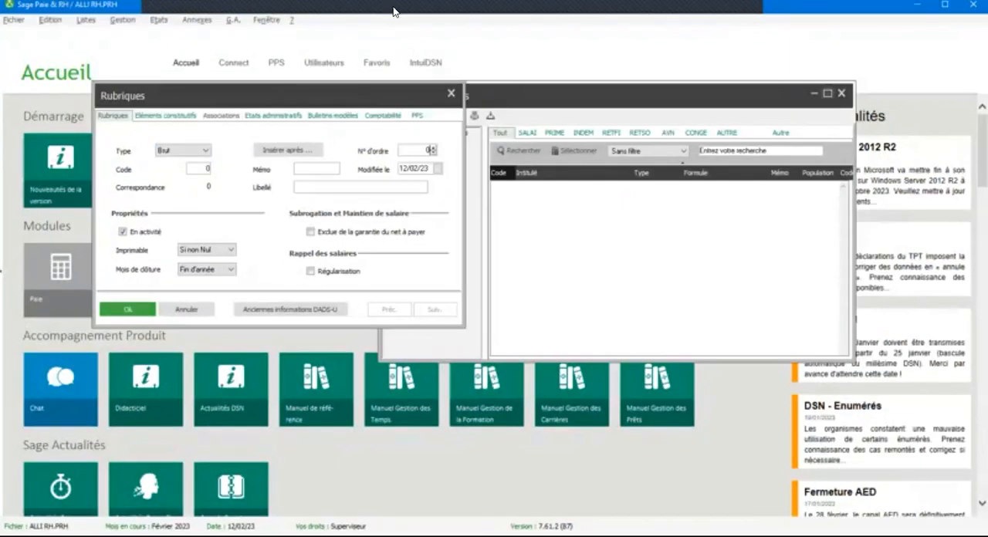
left_click(370, 11)
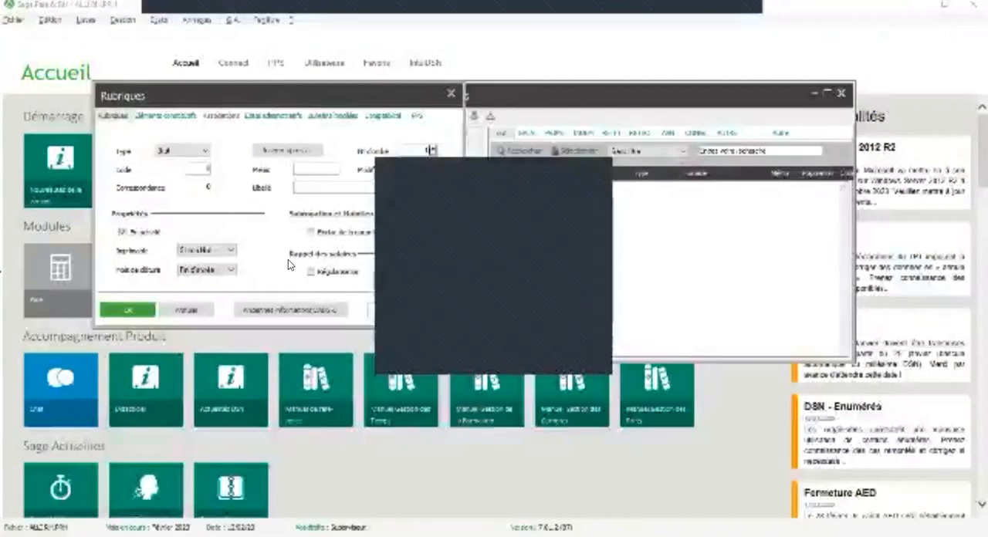
left_click(349, 256)
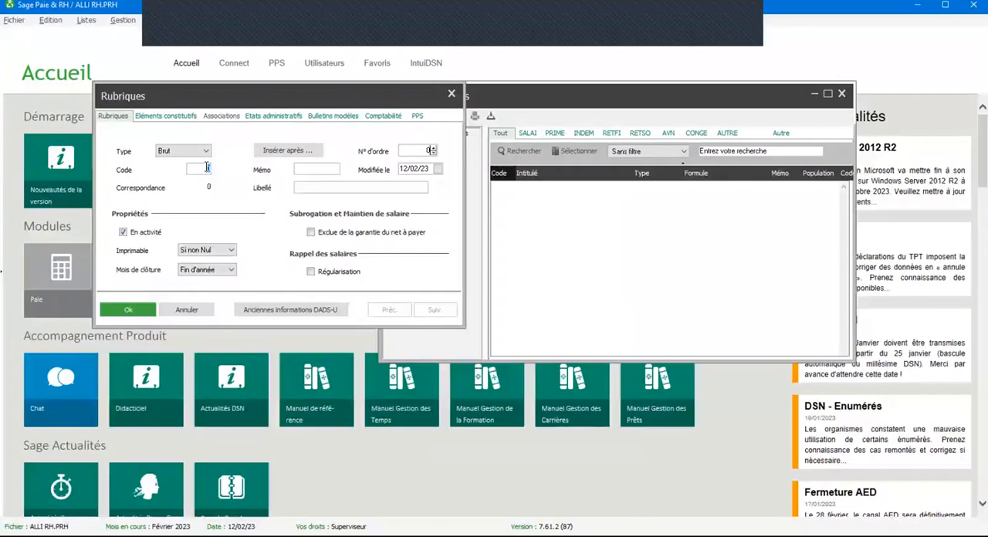
Step: Give the new rubrique the code 100 and the memo SALAI
left_click(206, 168)
type("100")
left_click(306, 168)
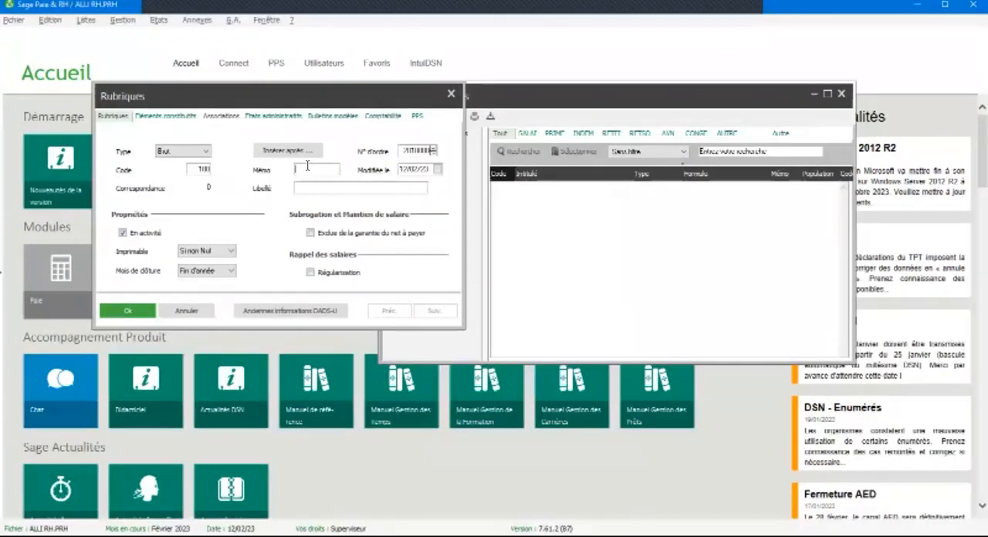
type("SALB")
type("I")
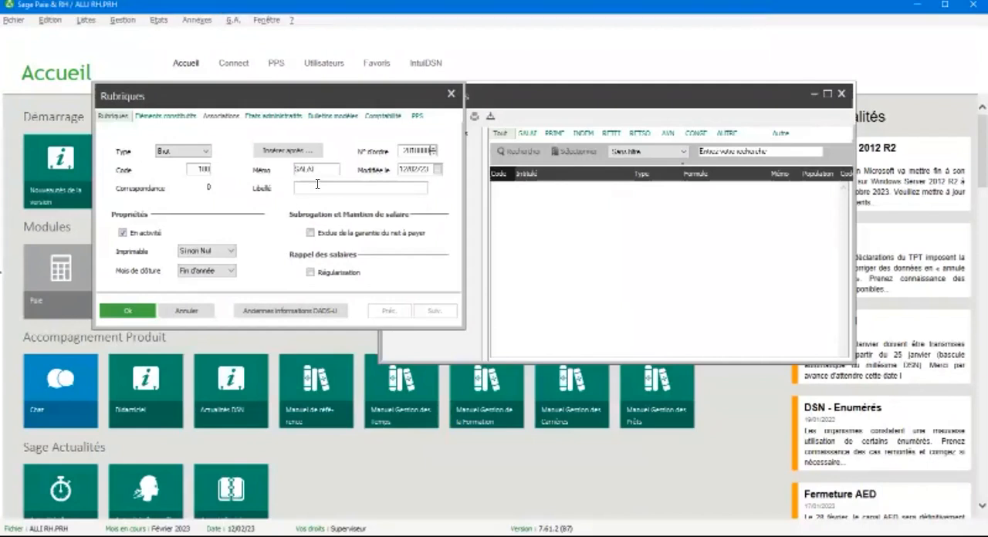
Step: Enter SALAIRE DE BASE as the label of rubrique 100
left_click(317, 186)
type("SA")
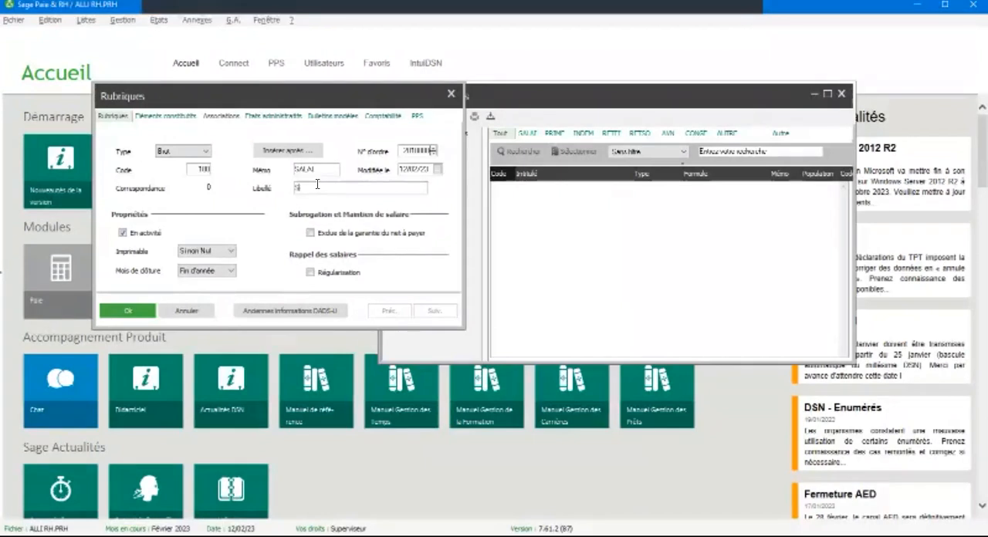
type("LAIRE DE BASE")
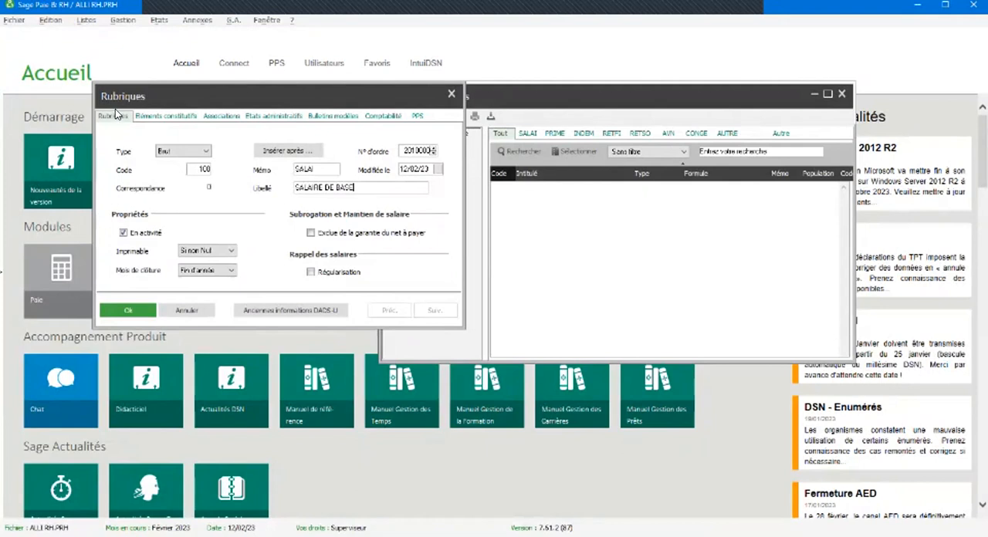
Step: Set the calculation formula of the SALAIRE DE BASE rubrique to "Montant pris tel quel"
left_click(158, 116)
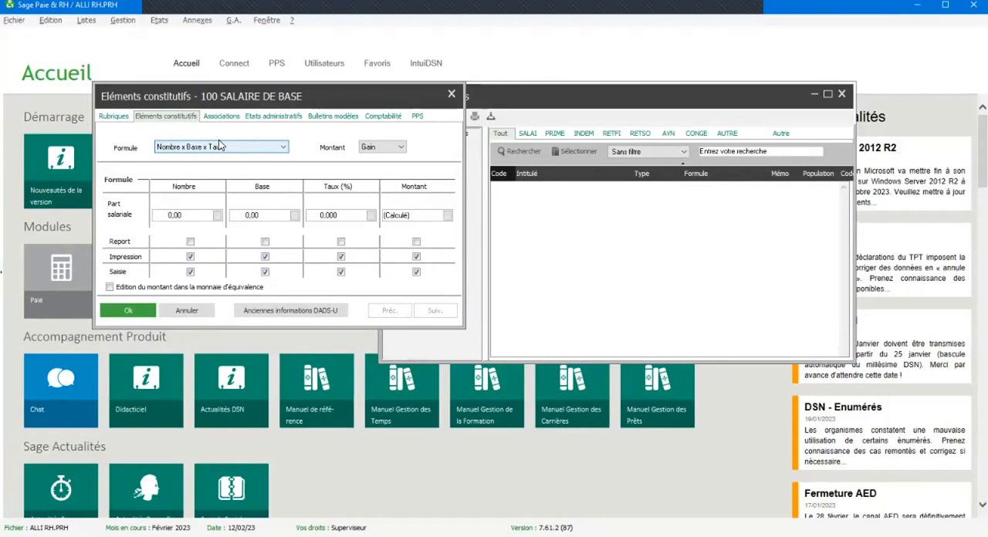
left_click(234, 148)
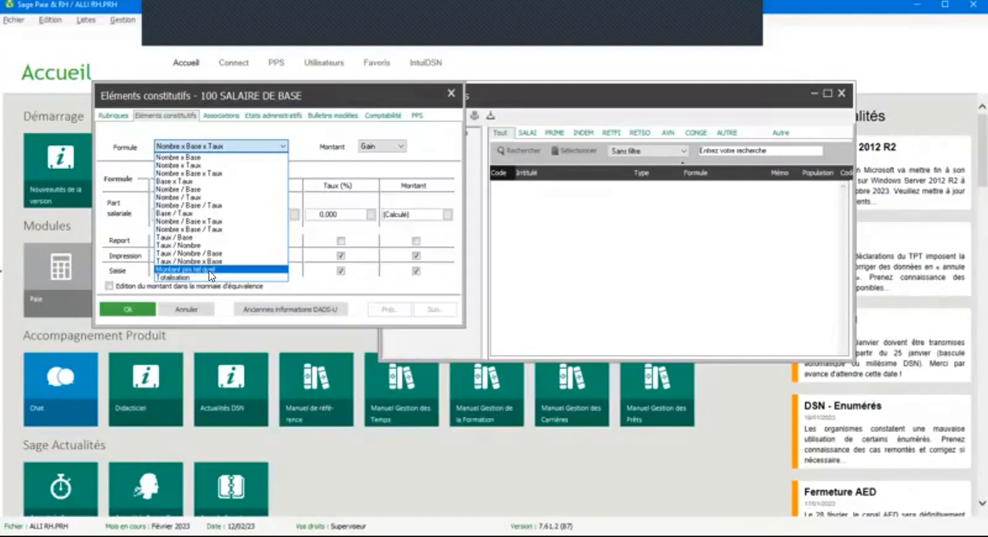
left_click(211, 272)
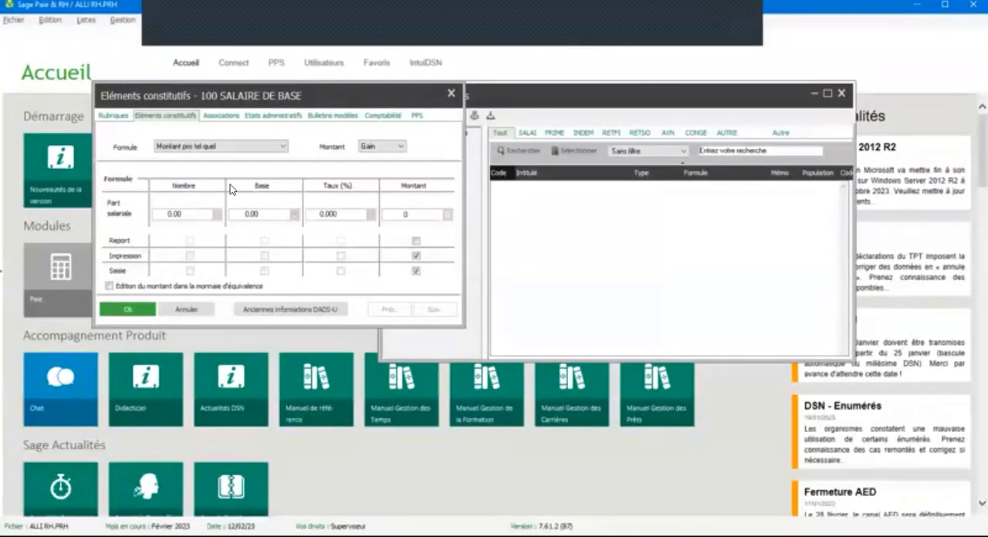
left_click(250, 148)
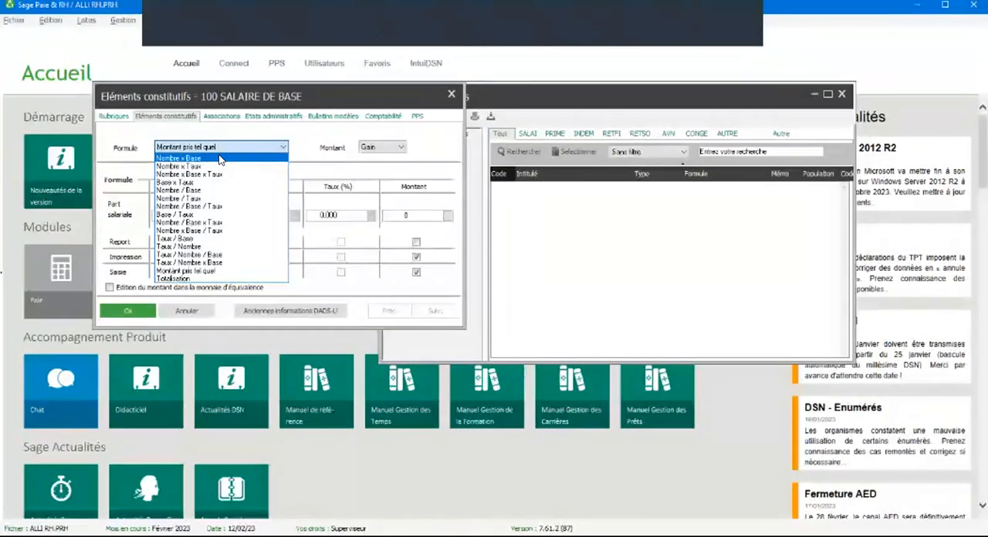
left_click(219, 270)
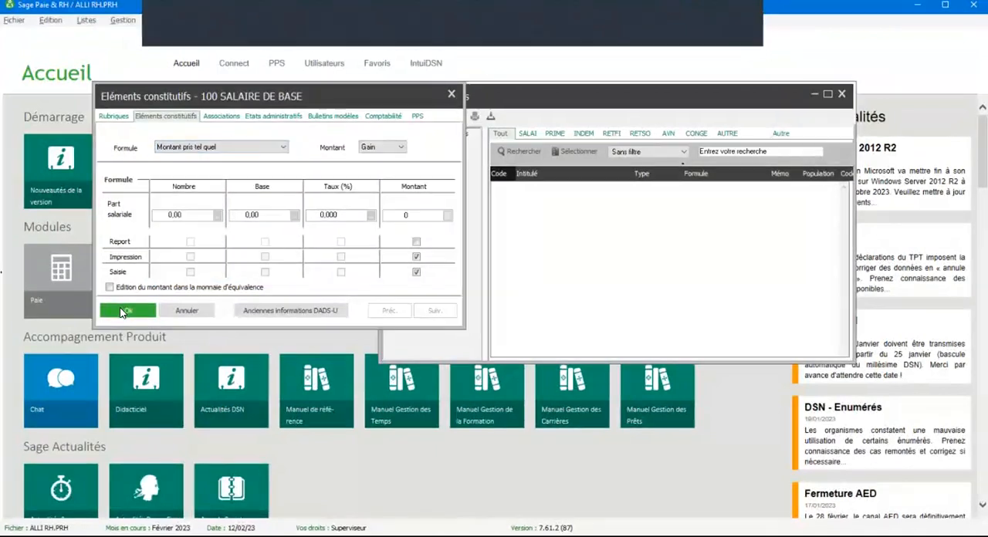
Step: Review the associations and constituent elements of SALAIRE DE BASE, and save the rubrique
left_click(222, 115)
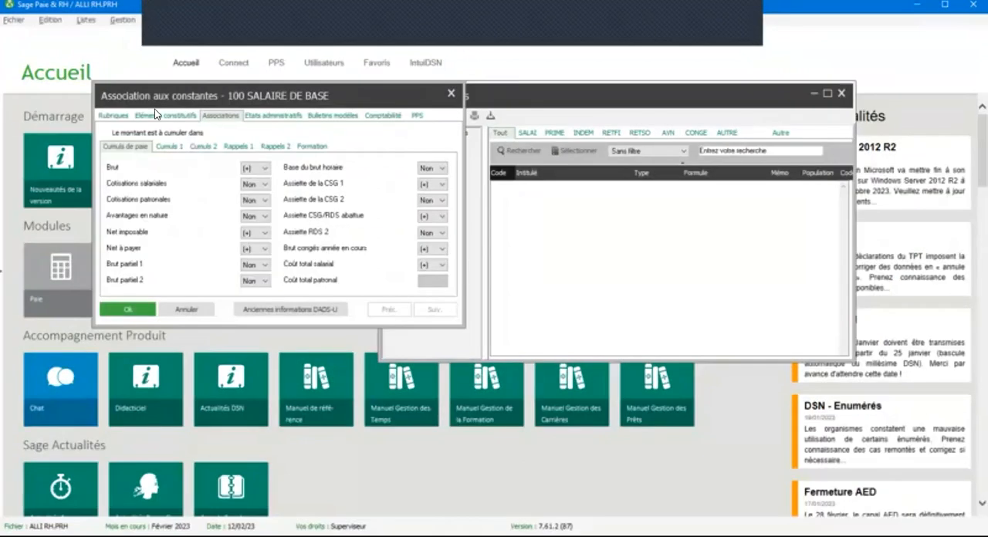
left_click(154, 112)
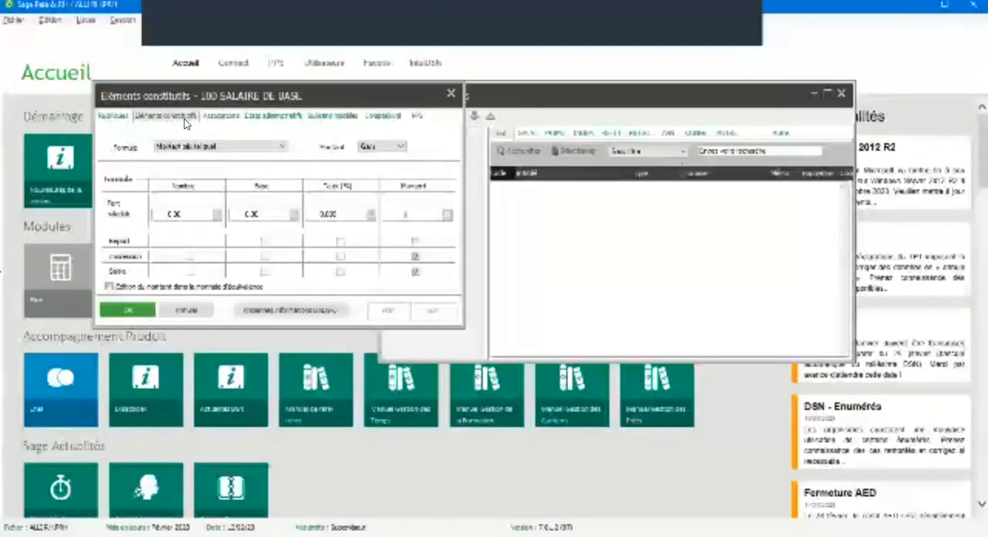
left_click(132, 308)
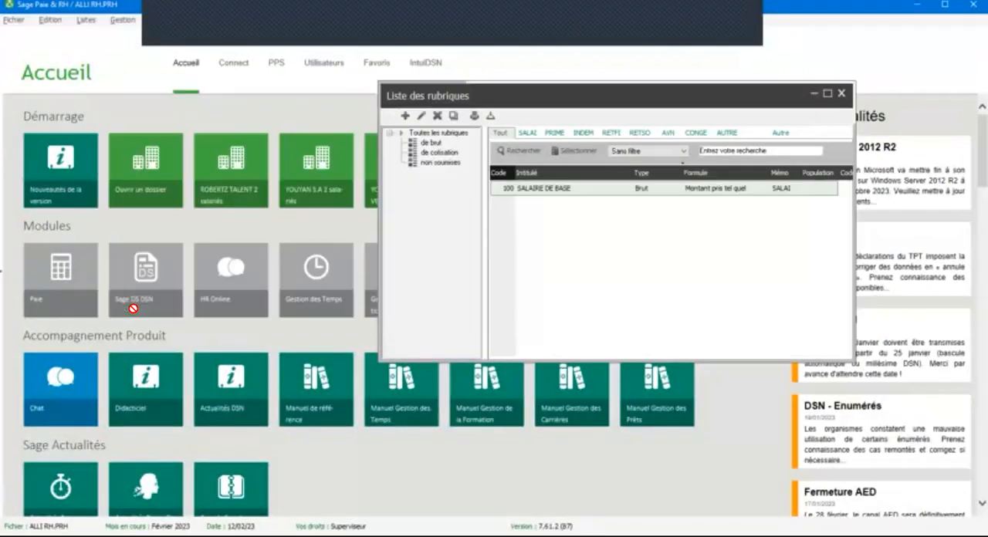
Step: Maximize the list of rubriques and start a second Brut rubrique with code 105
left_click(826, 93)
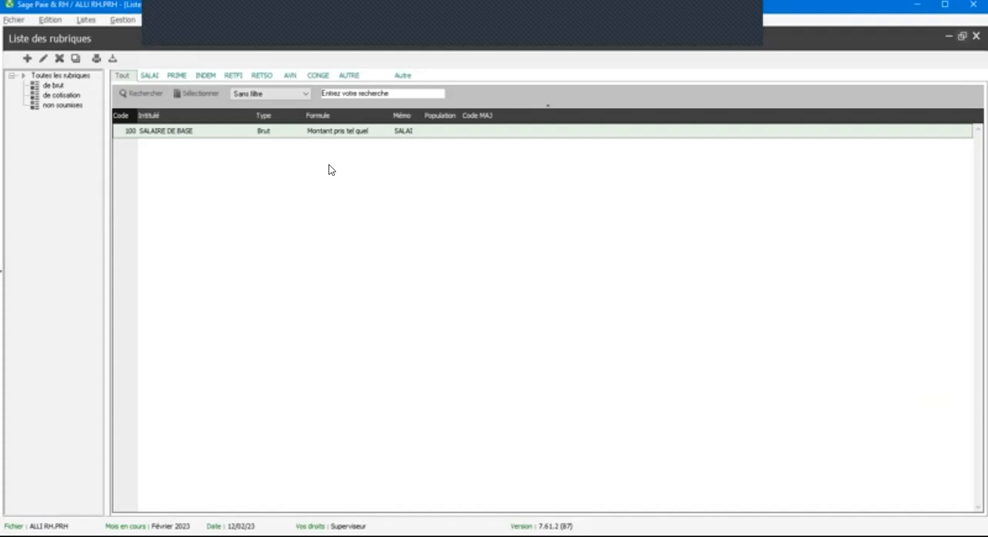
right_click(187, 158)
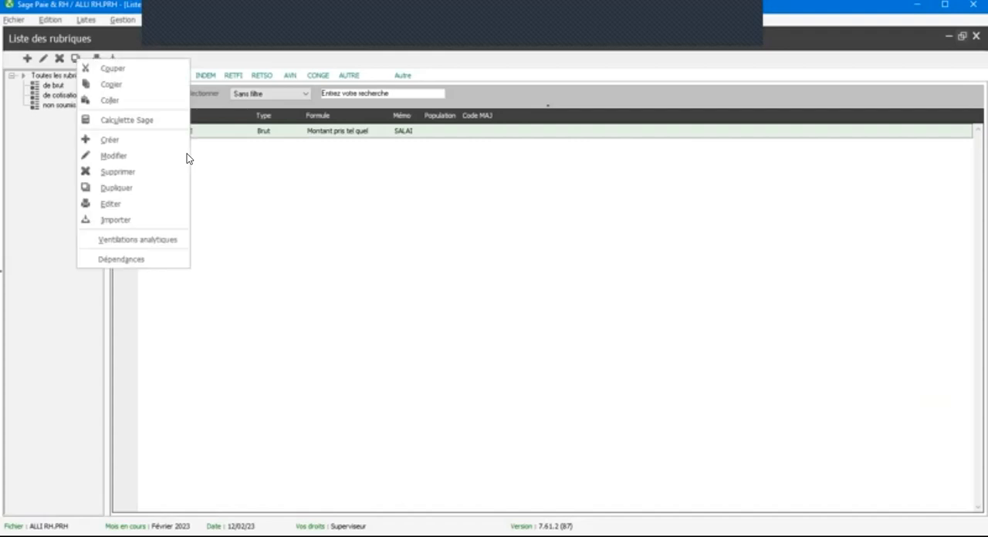
left_click(141, 148)
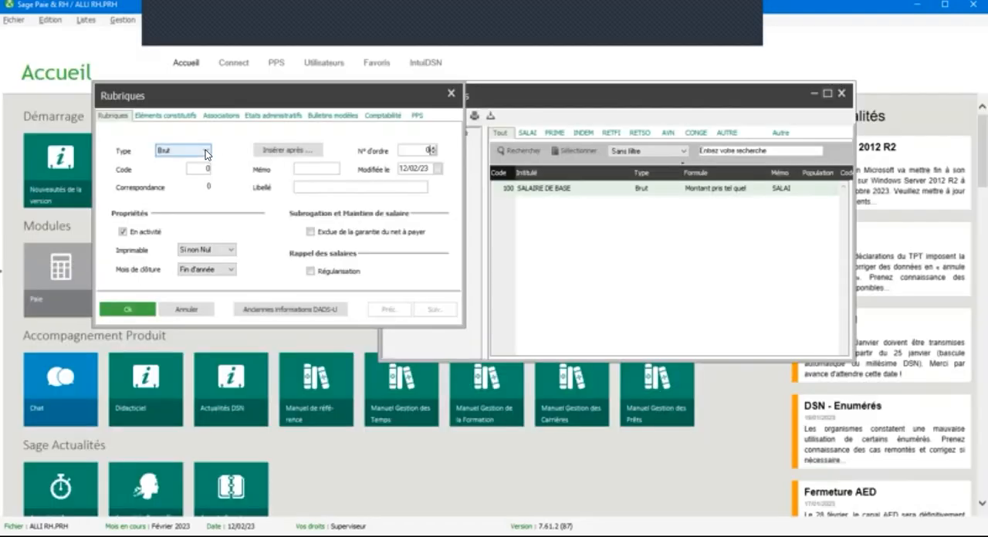
left_click(206, 151)
left_click(209, 166)
type("105")
Step: Enter the memo SURSA and the label SUR SALAIRE for rubrique 105
left_click(324, 167)
type("SURSA")
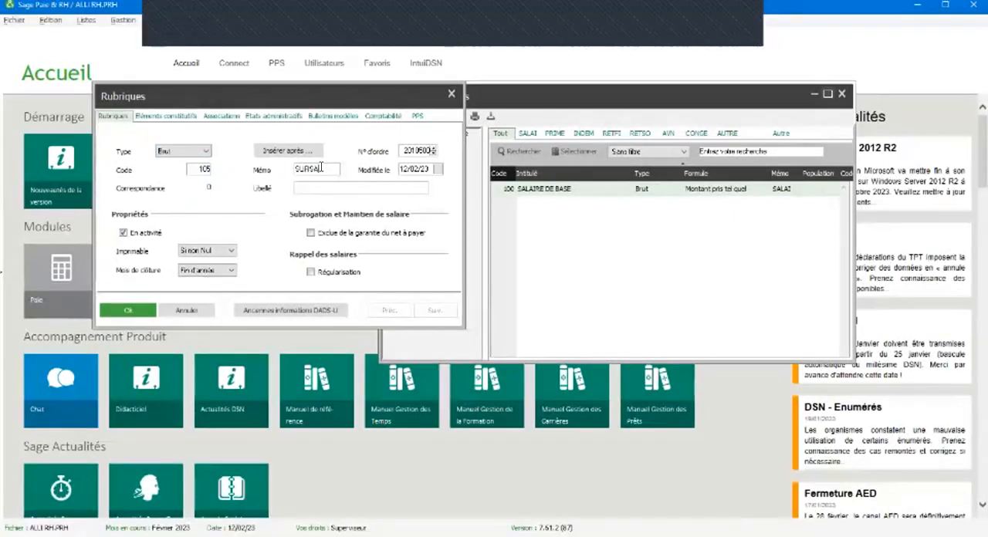
type("LSURSALAIRE")
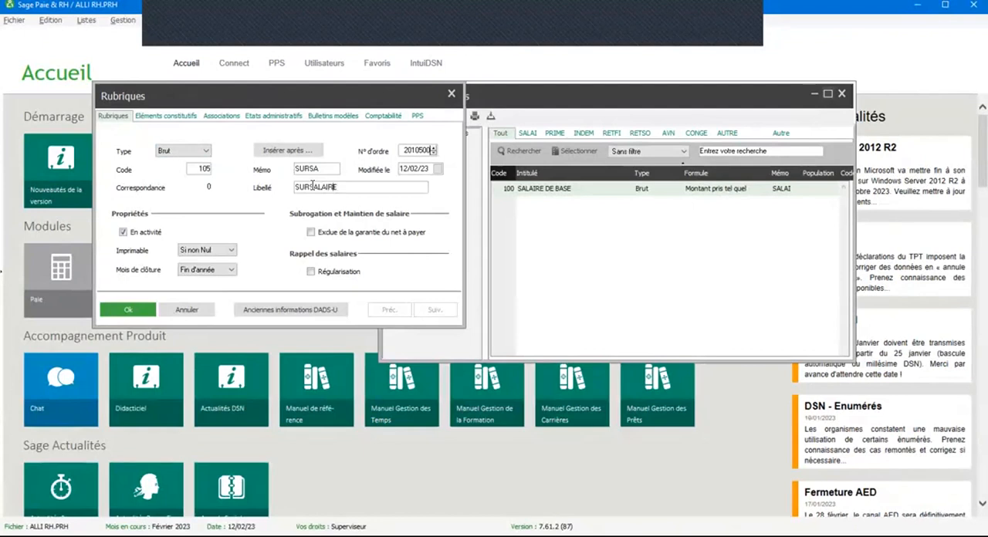
left_click(312, 186)
Step: Set the formula of the SUR SALAIRE rubrique to "Montant pris tel quel" and save it
left_click(173, 116)
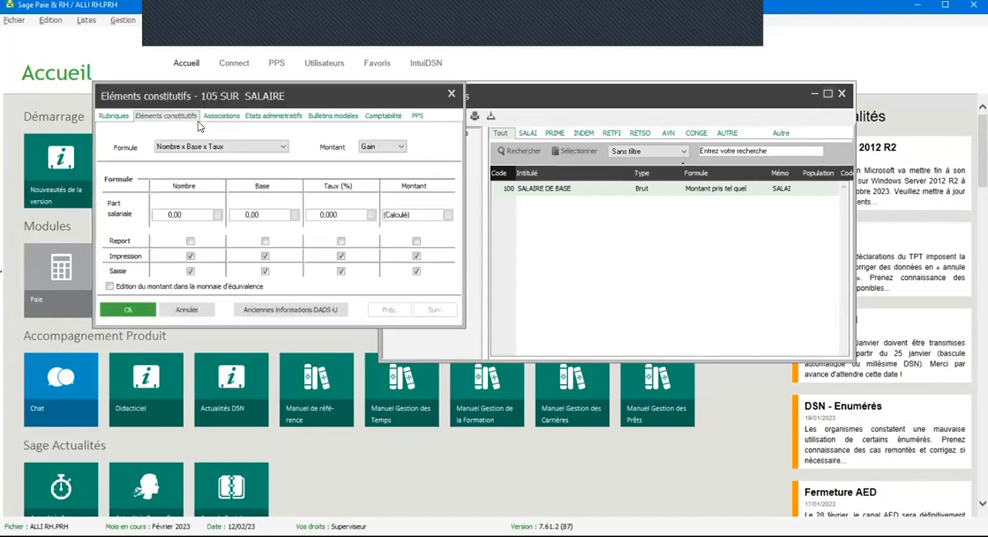
left_click(244, 150)
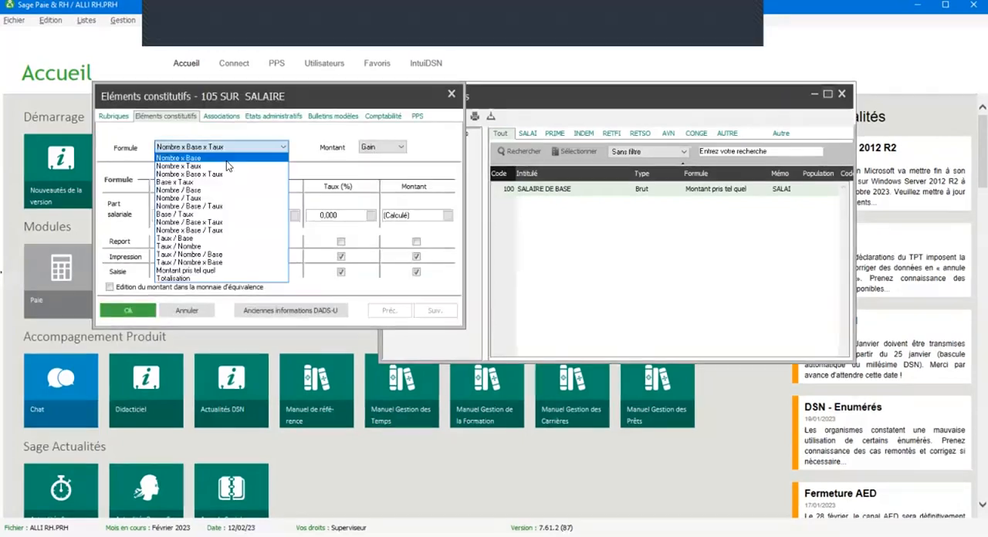
left_click(200, 270)
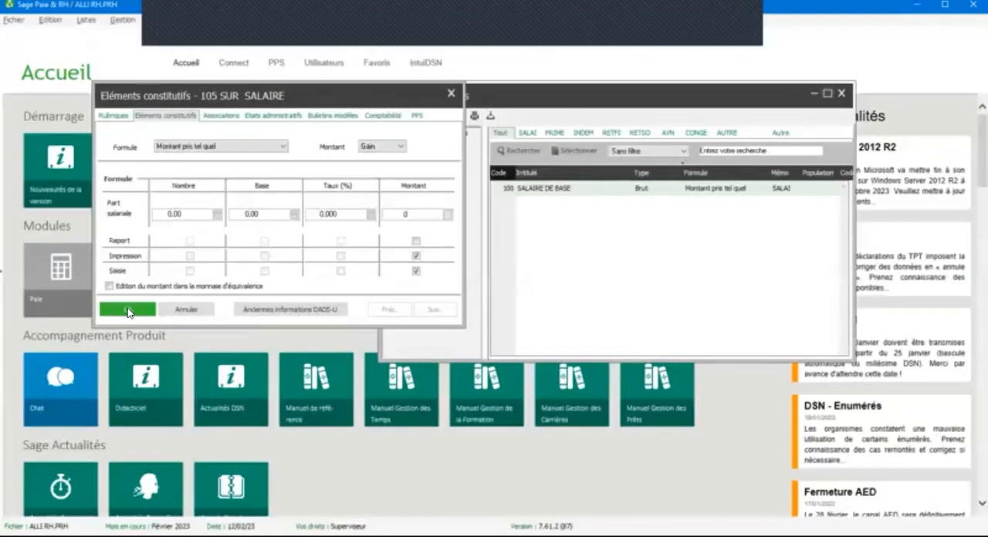
left_click(127, 310)
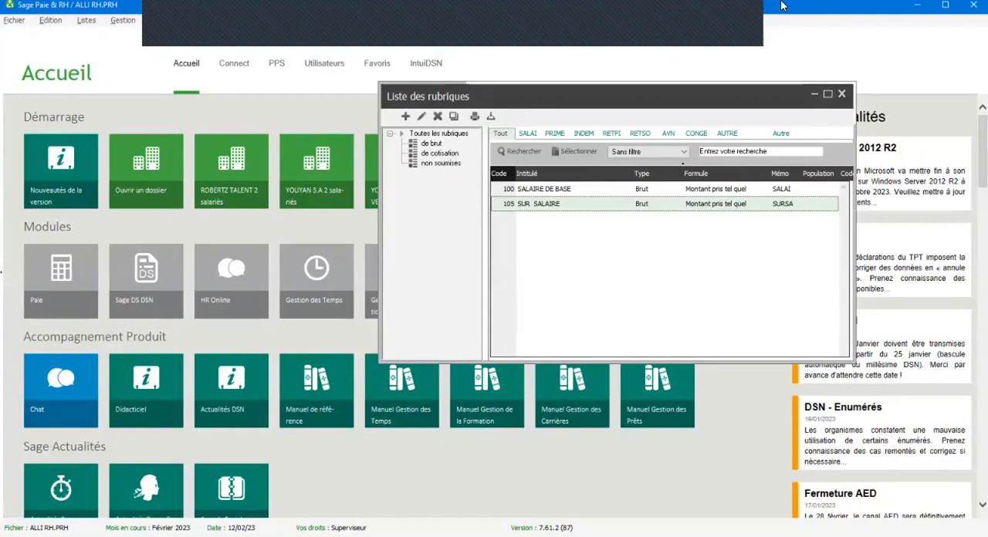
left_click(747, 13)
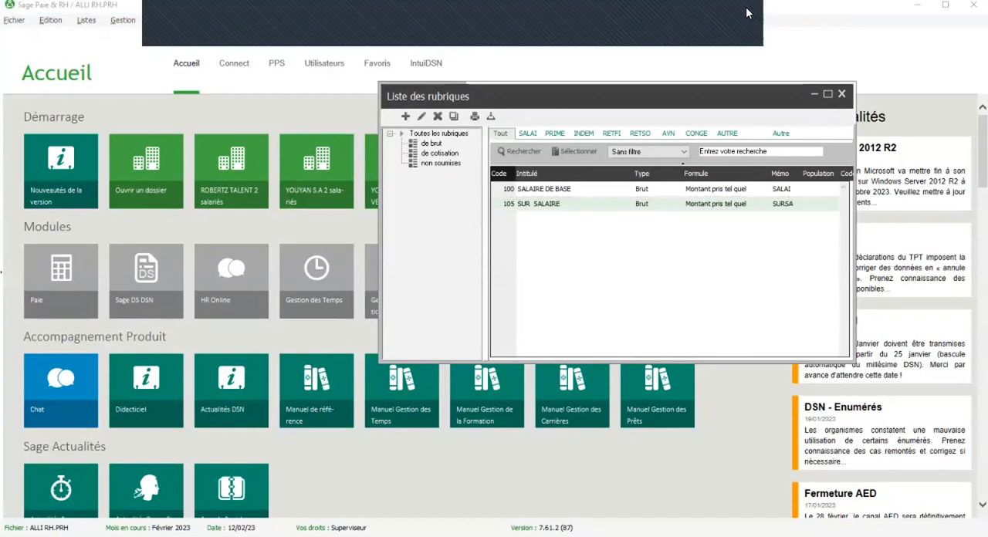